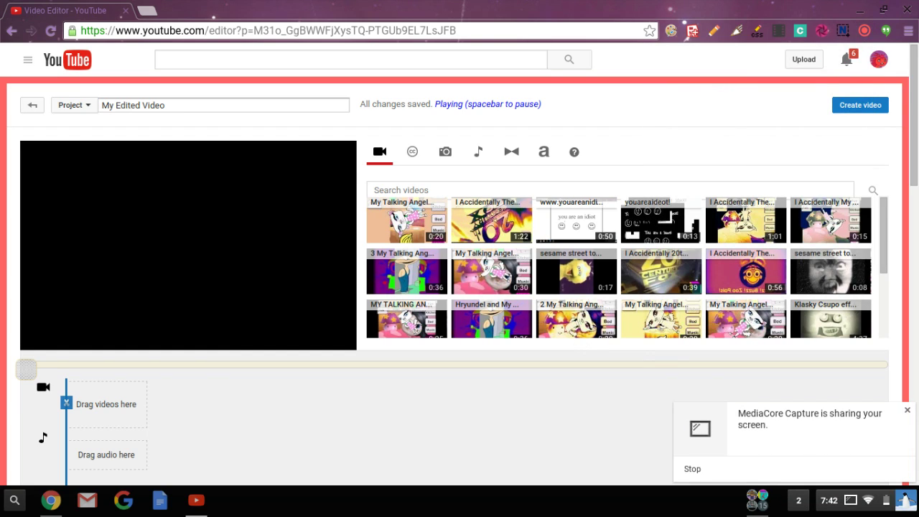
Step: Dismiss the screen-sharing notice and bring up the Creative Commons video search box
click(908, 411)
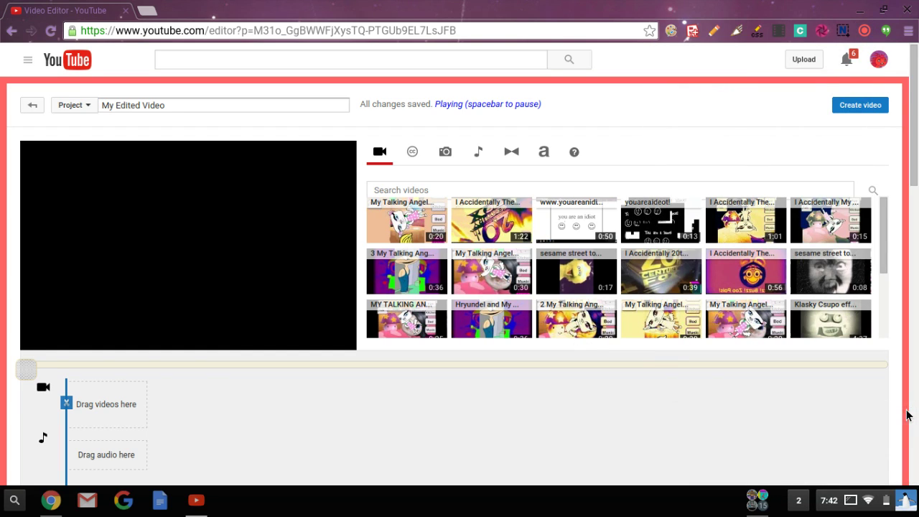
click(412, 151)
click(433, 191)
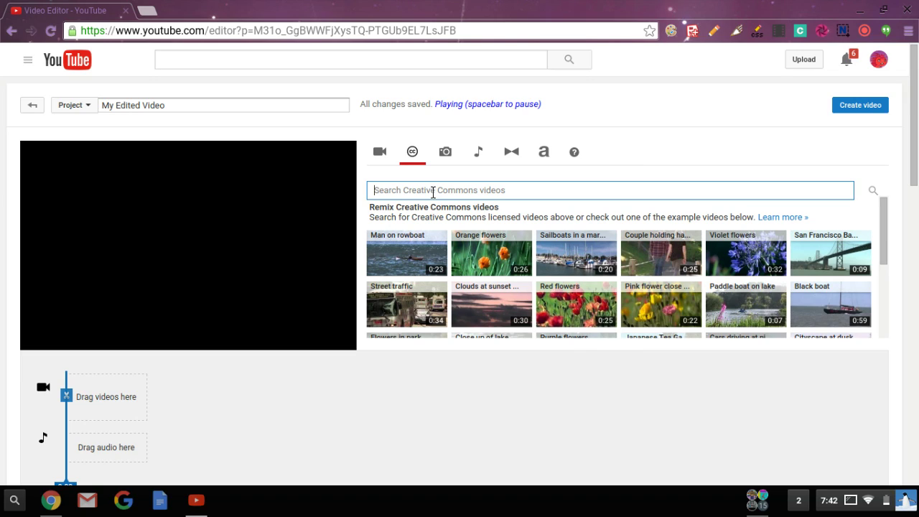
Step: Search Creative Commons videos for 'i accidentally windows 8 csupo'
click(433, 193)
text(n)
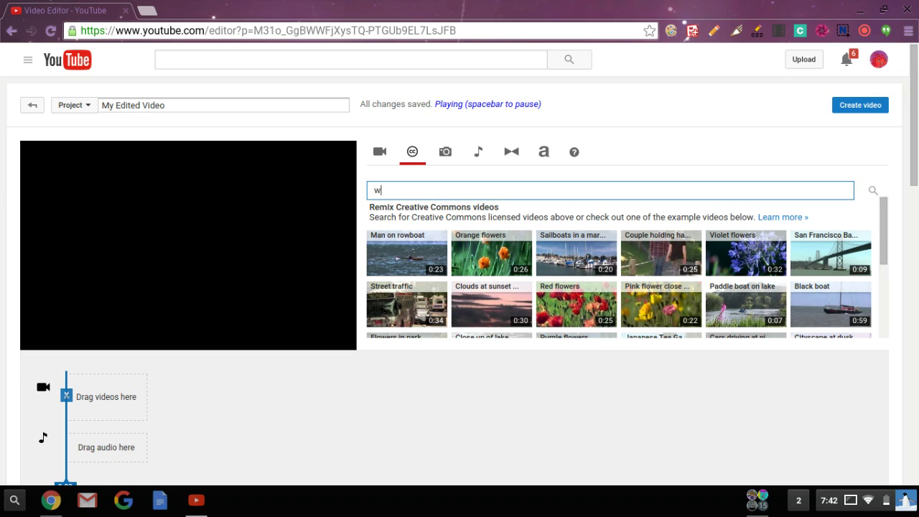
key(BackSpace)
text(i accidentally windows 8 )
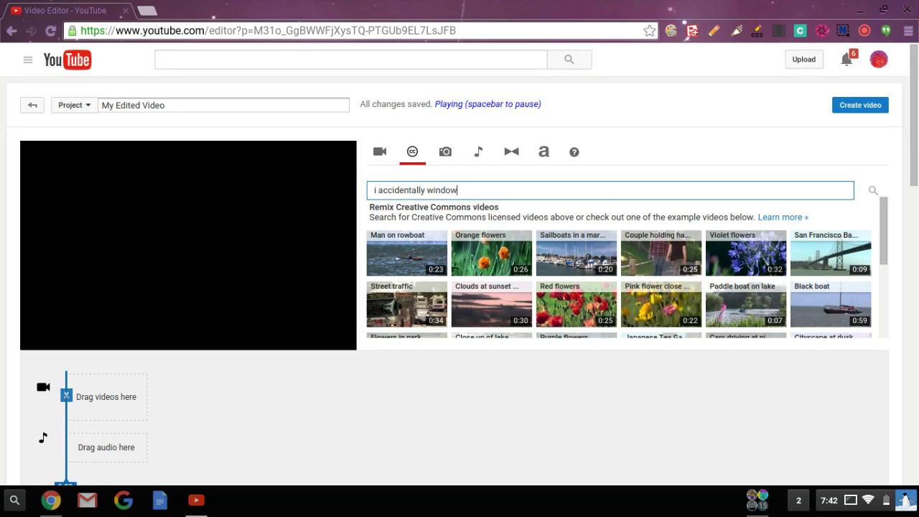
text(csupo)
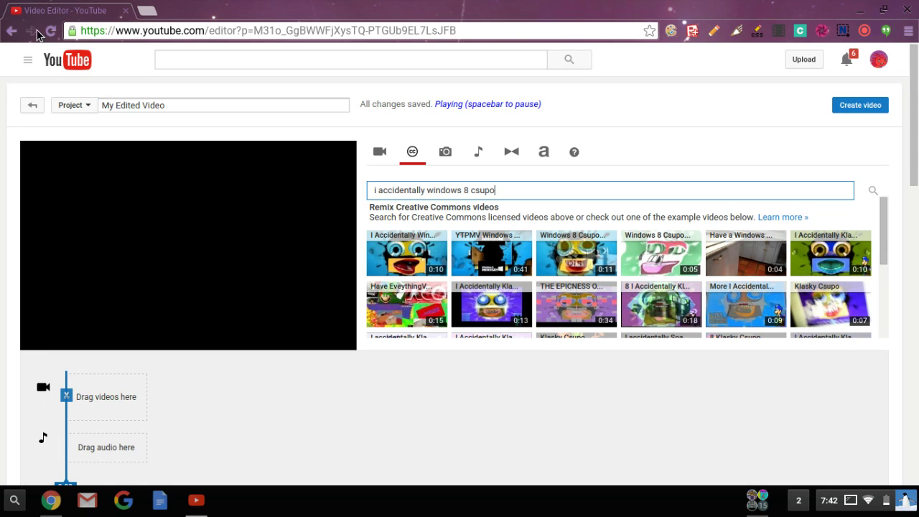
Step: Add the first Csupo search result to the video track and pause its preview
mouse_move(496, 267)
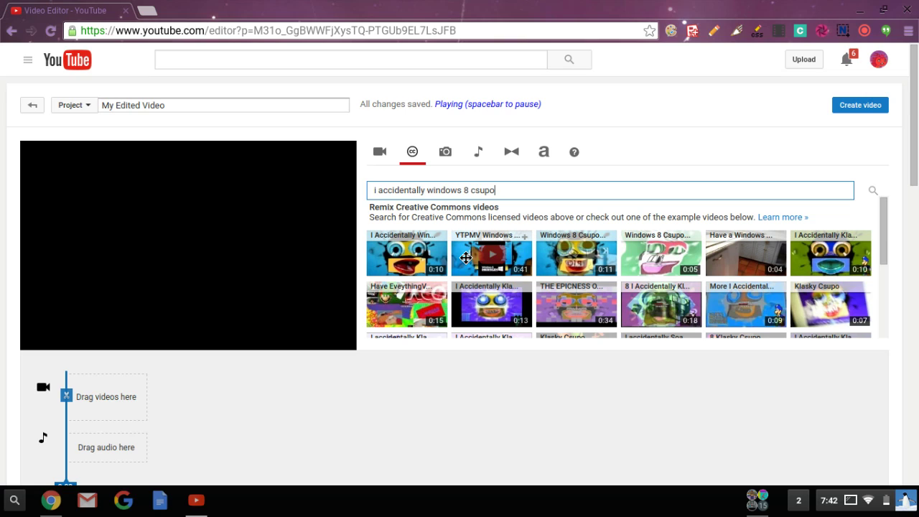
drag(442, 242, 135, 375)
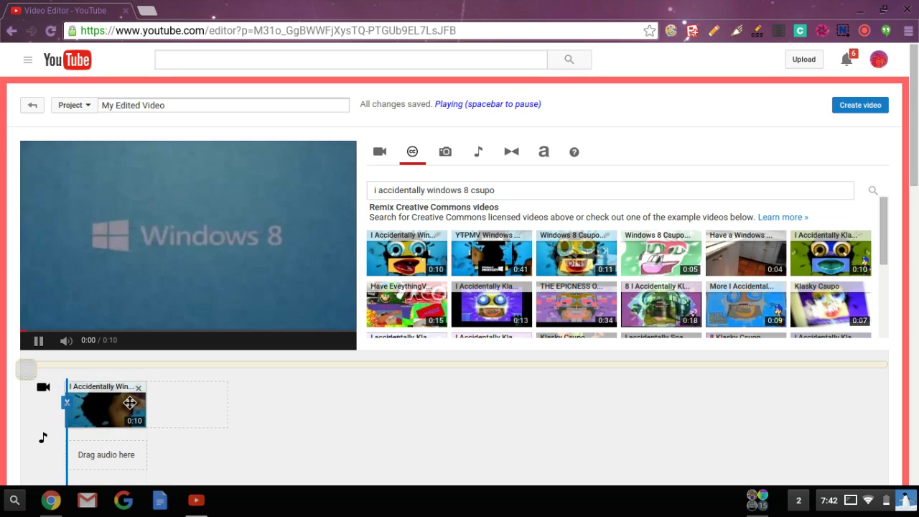
click(41, 342)
Step: Apply the Thermal filter, then the HDR-ish filter, to the clip and deselect it
click(440, 156)
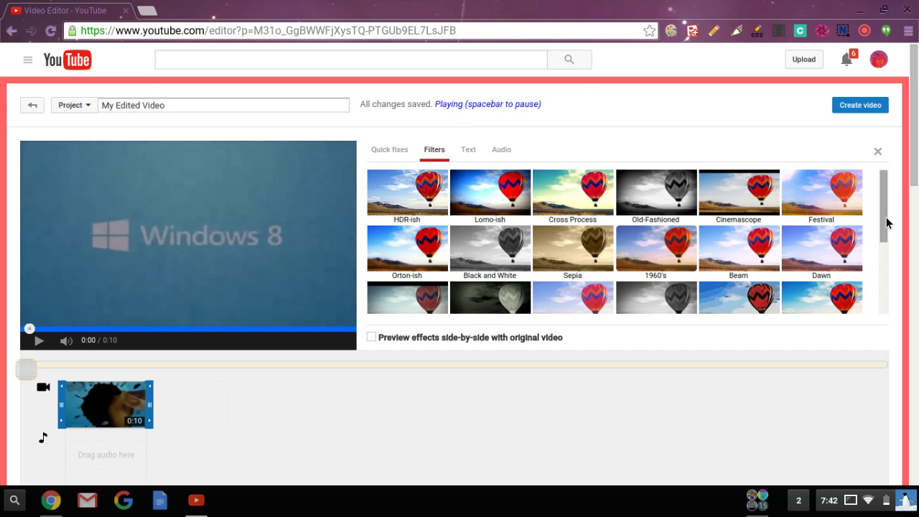
drag(898, 230, 903, 309)
click(514, 298)
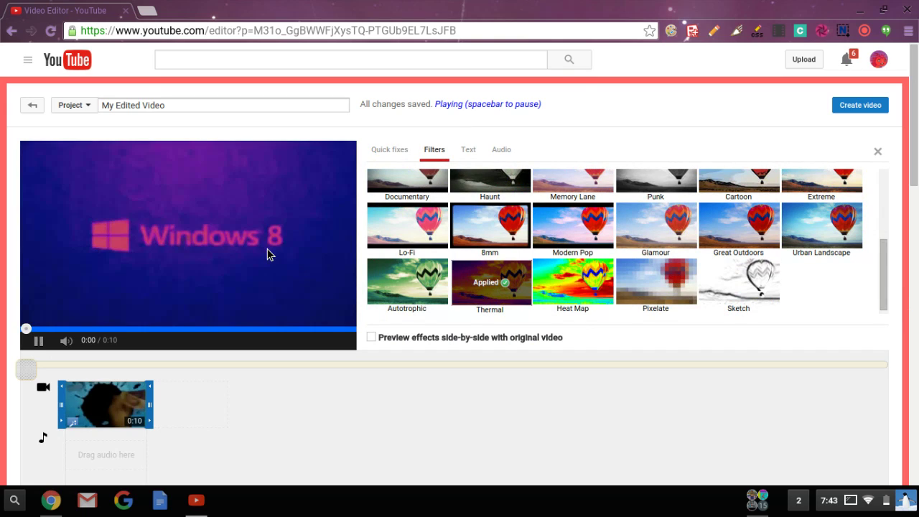
click(38, 344)
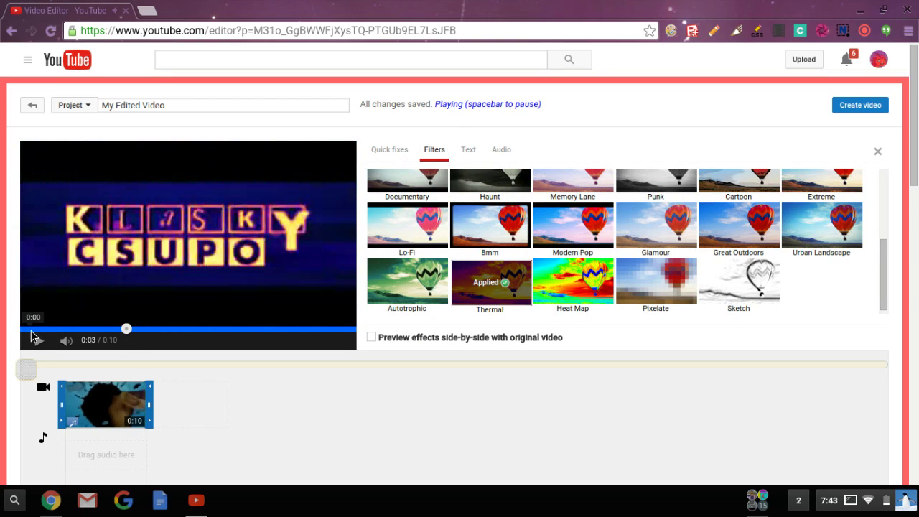
drag(882, 256, 875, 169)
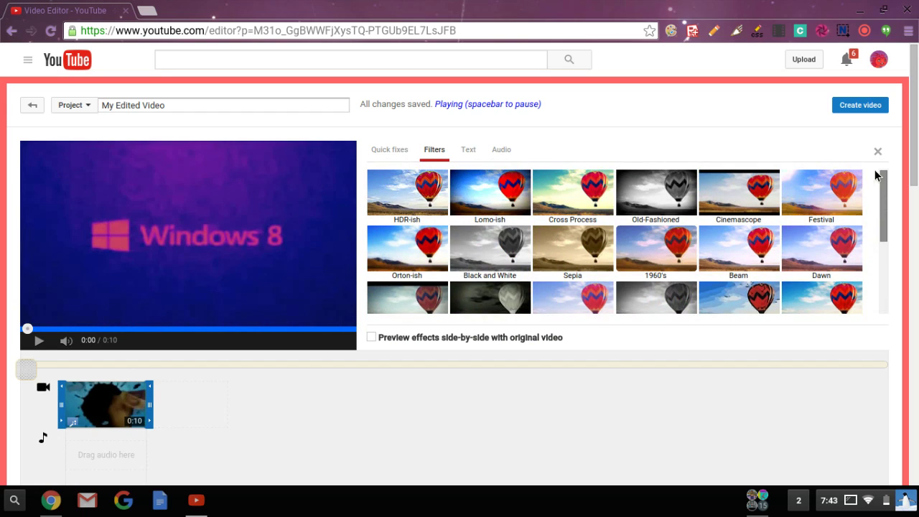
click(444, 192)
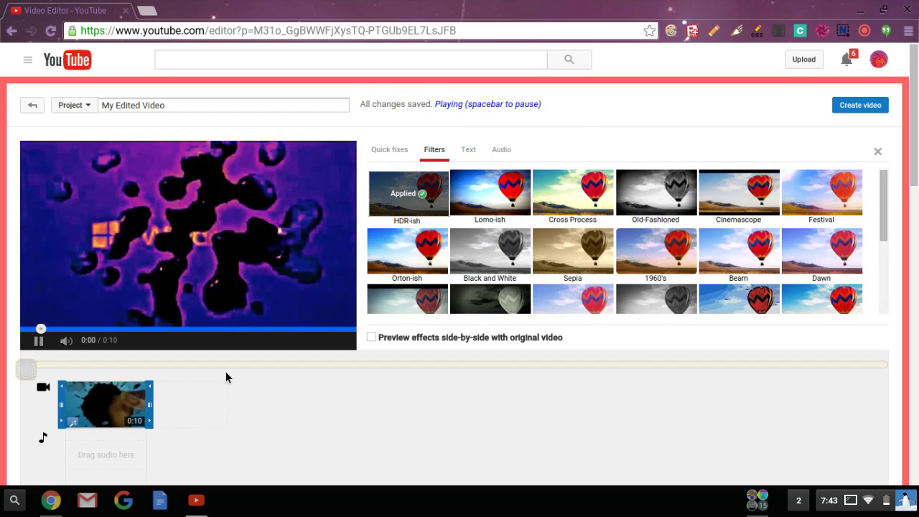
click(198, 394)
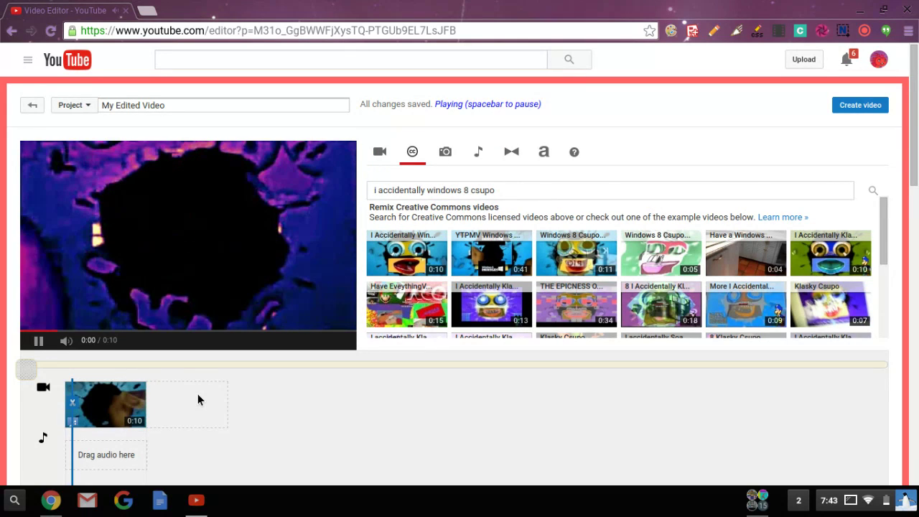
Step: Boost the clip's audio volume to maximum
click(131, 413)
click(502, 152)
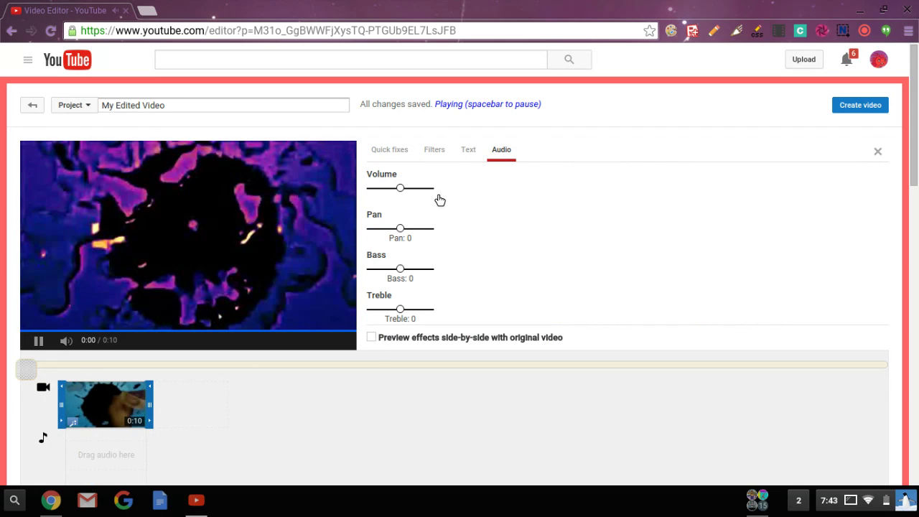
click(431, 188)
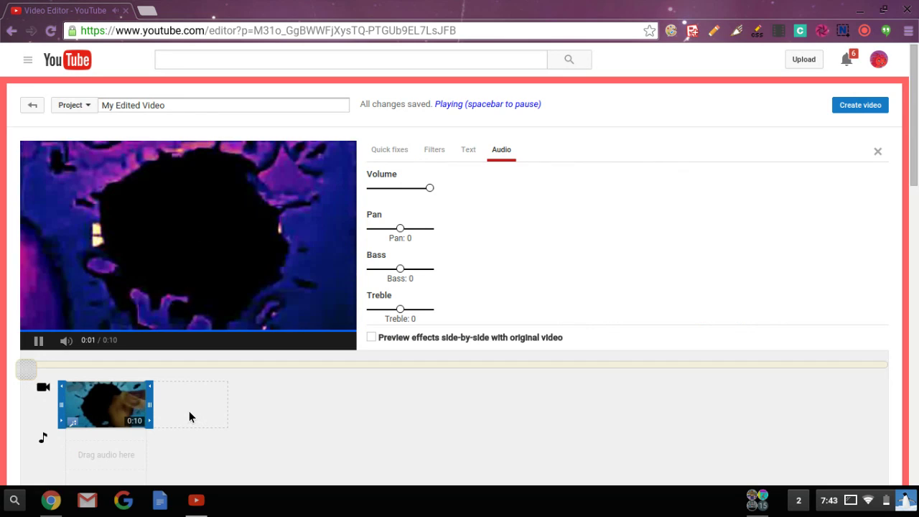
click(189, 411)
Step: Raise the system volume to maximum
click(32, 340)
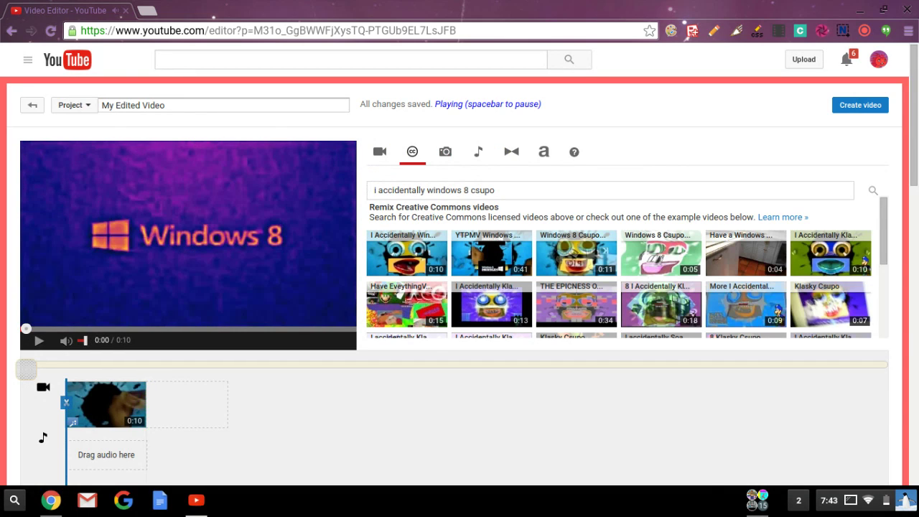
click(869, 500)
drag(810, 410, 873, 415)
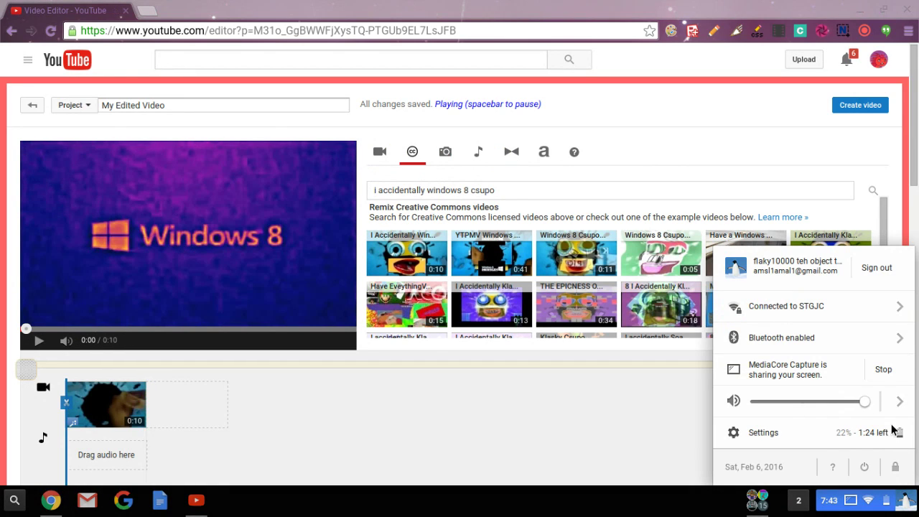
click(36, 343)
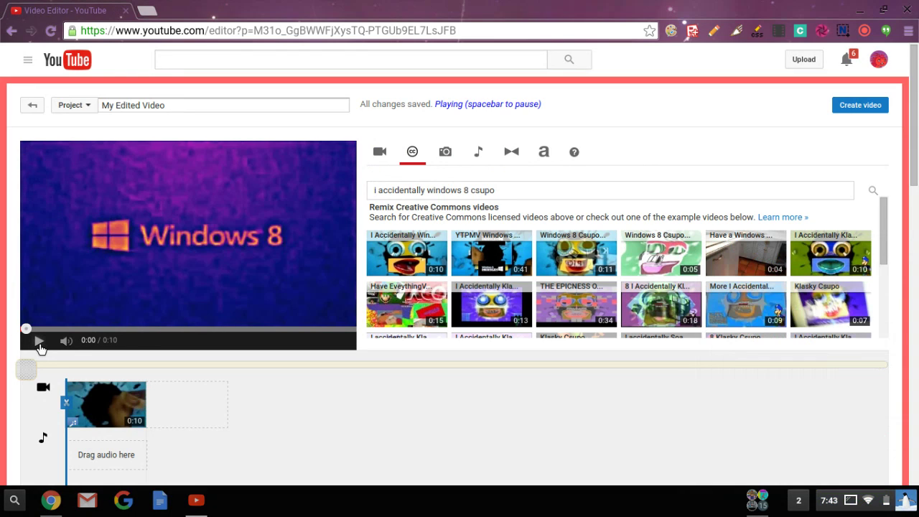
Step: Play the preview and pause it at 0:08, near the clip's end
click(39, 342)
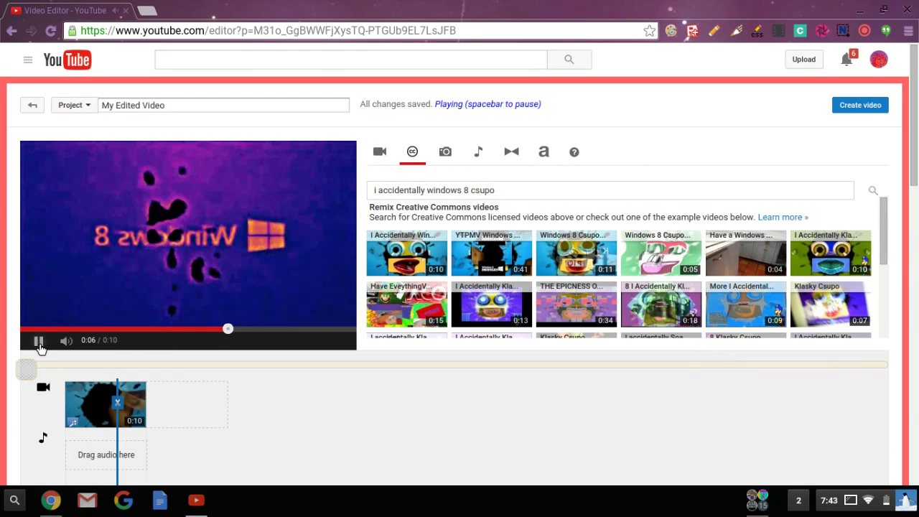
click(40, 342)
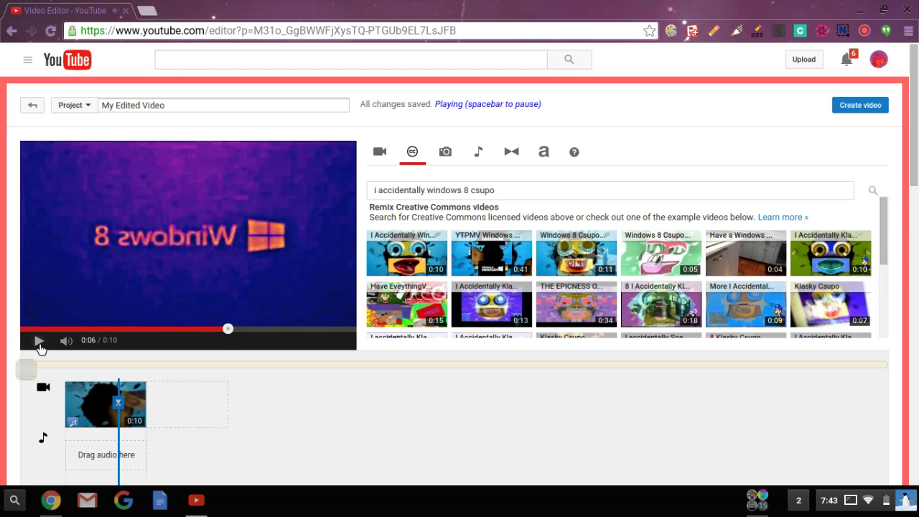
click(39, 343)
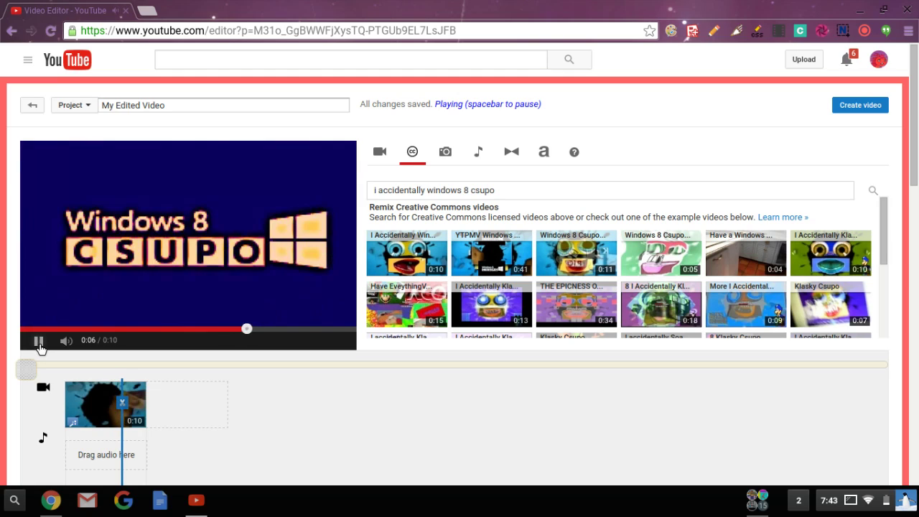
click(39, 343)
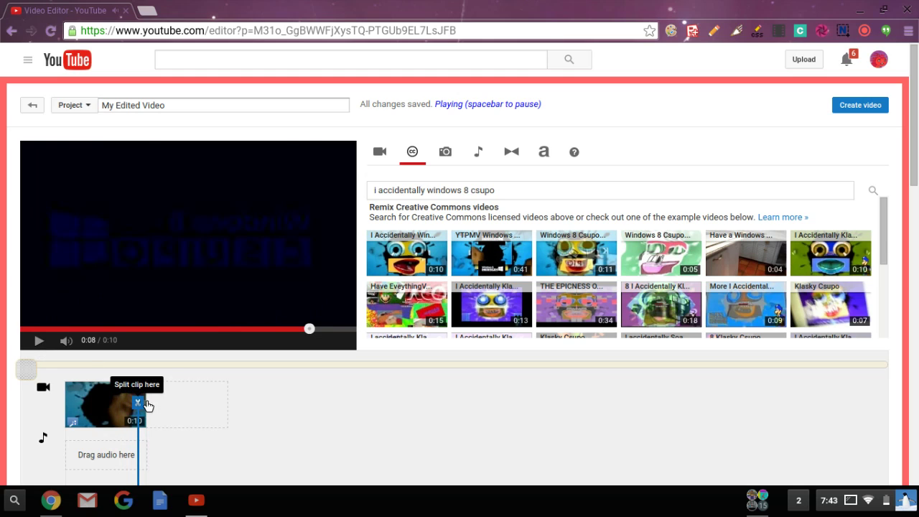
Step: Split the clip at the playhead and slow the 0:01 tail down 8x
click(137, 401)
click(39, 341)
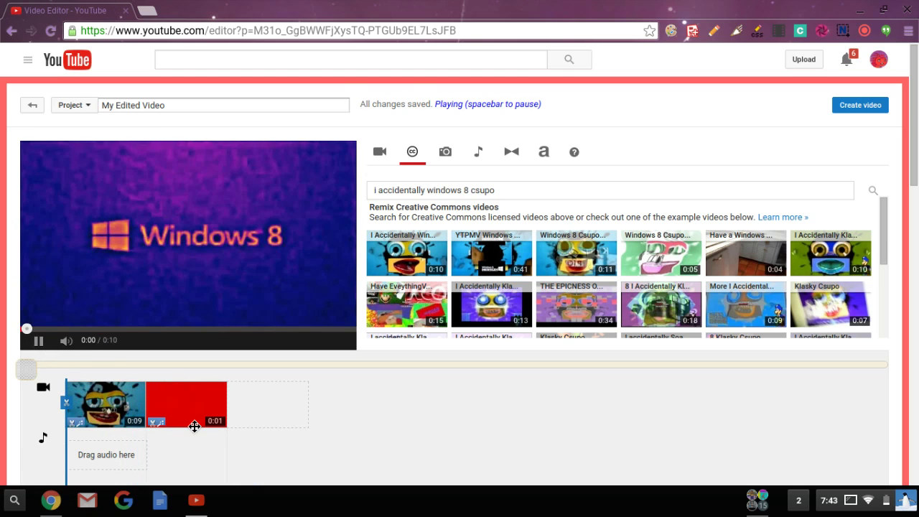
click(169, 401)
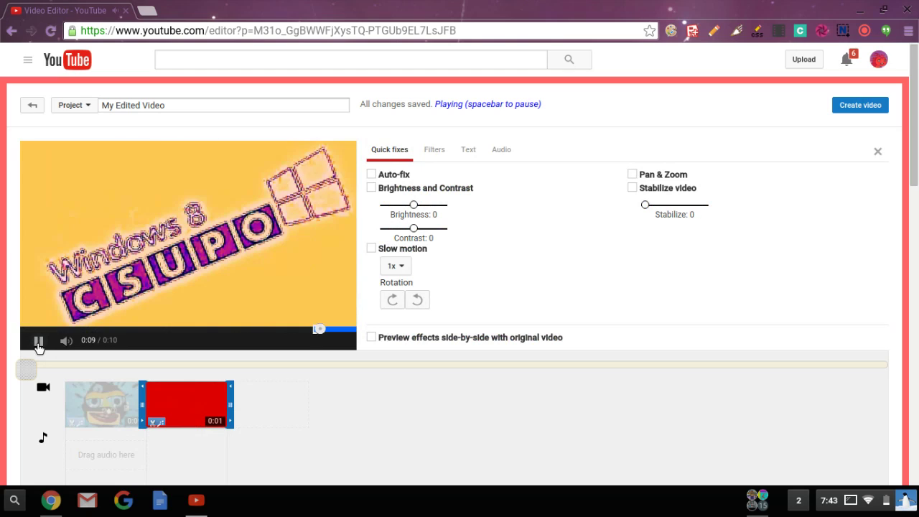
click(400, 267)
click(416, 342)
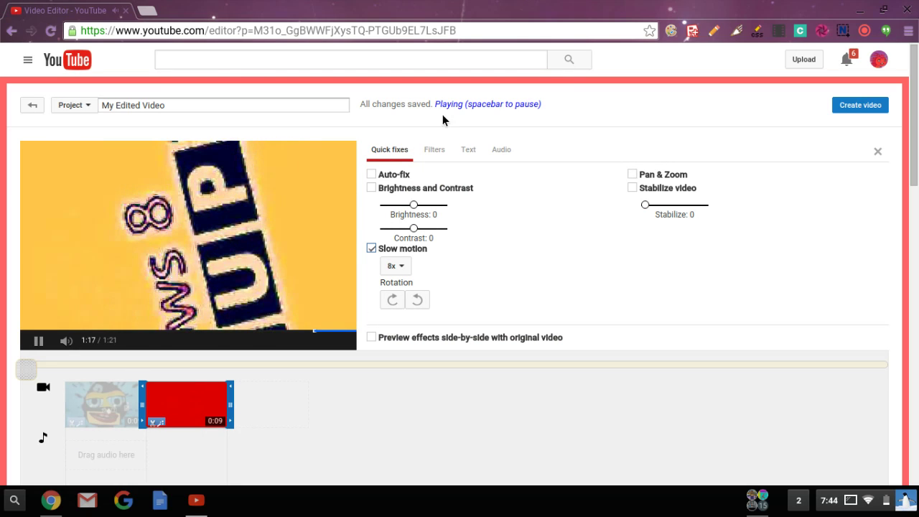
Step: Set the short clip's audio Pan, Bass and Treble all to +10
click(507, 152)
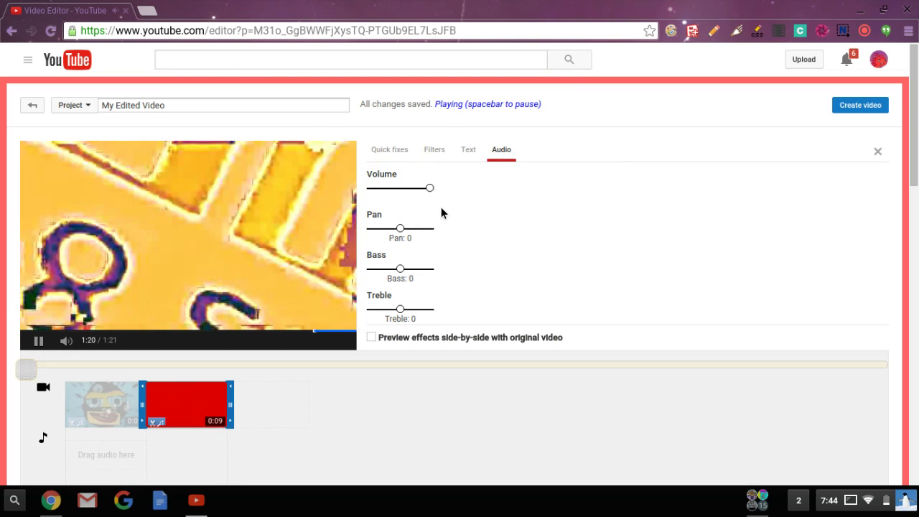
click(430, 228)
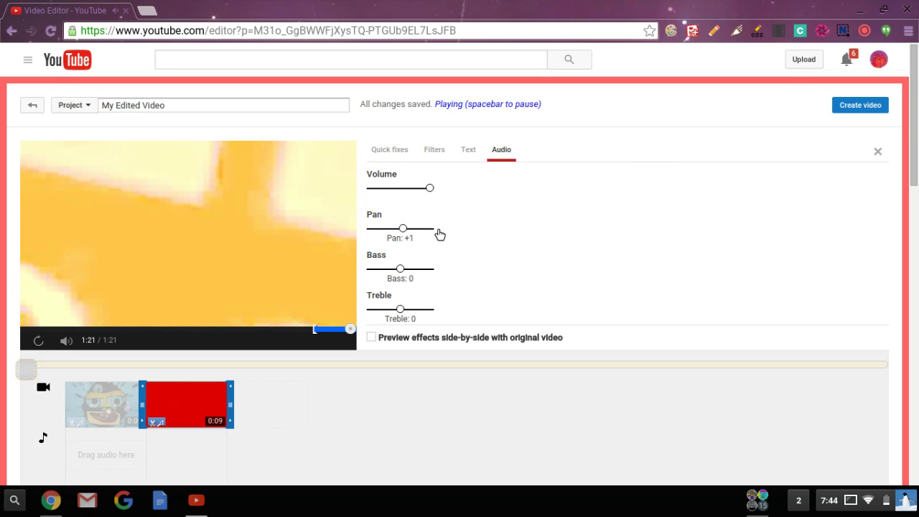
drag(403, 229, 484, 255)
drag(409, 271, 448, 255)
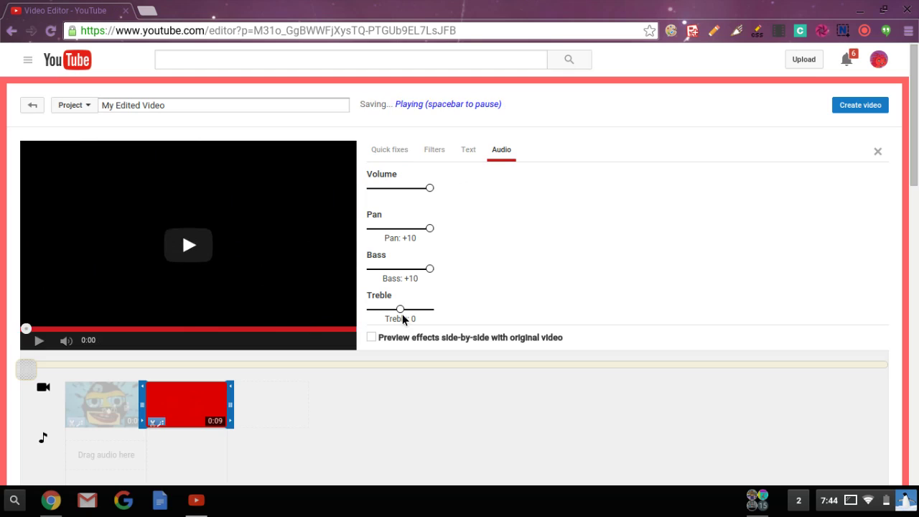
drag(407, 319, 467, 323)
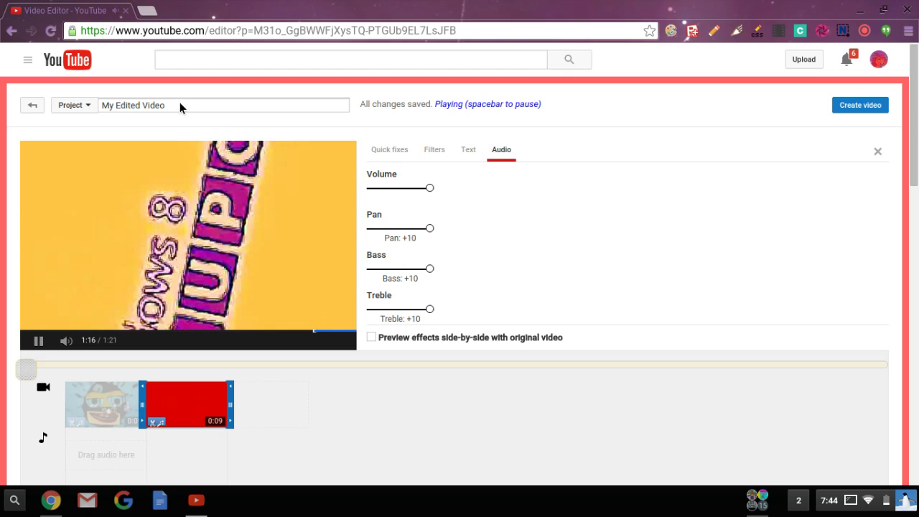
Step: Replace the project title 'My Edited Video' with 'I Accidentally Thermal HDR ish 22'
click(289, 395)
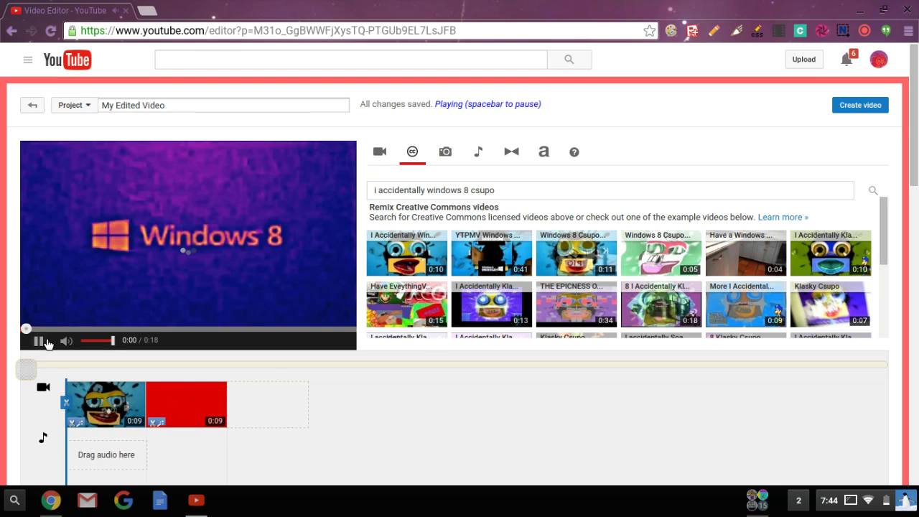
click(45, 342)
click(214, 111)
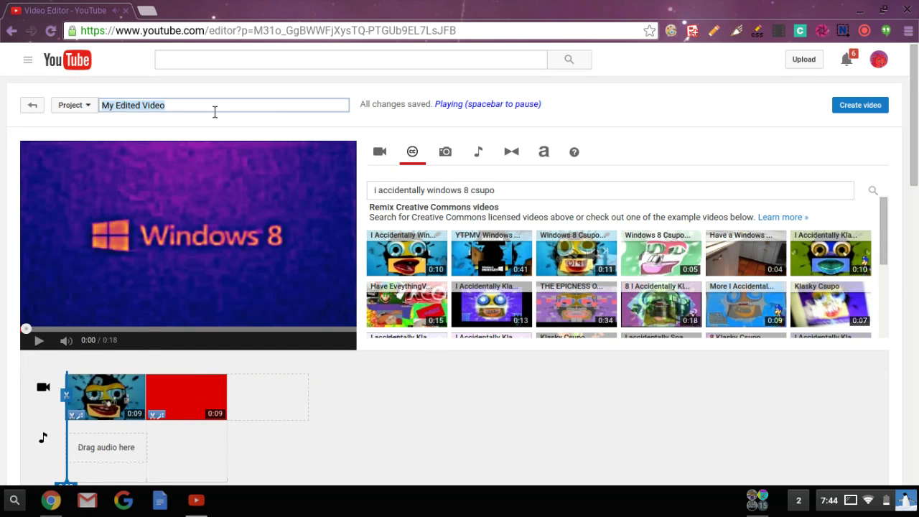
text(I )
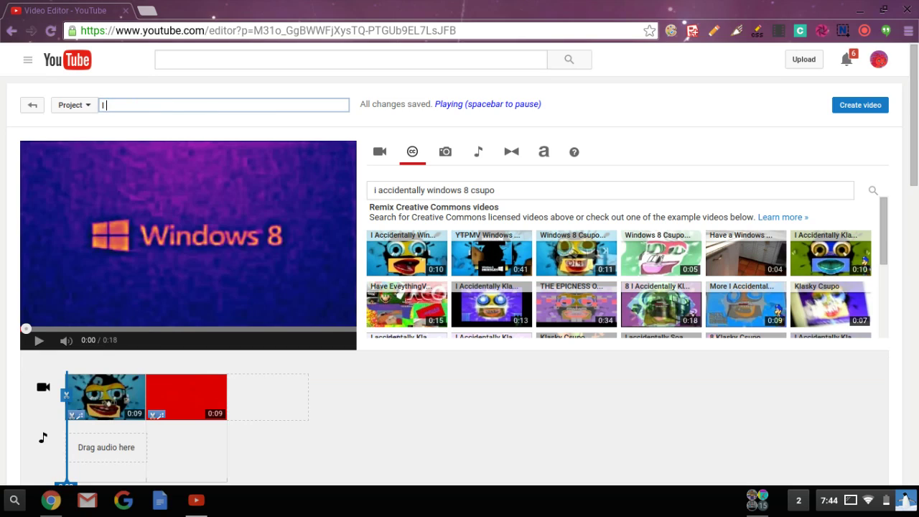
text(Accident)
text(al)
text(ly )
text(Thi)
key(BackSpace)
text(ermal HDR)
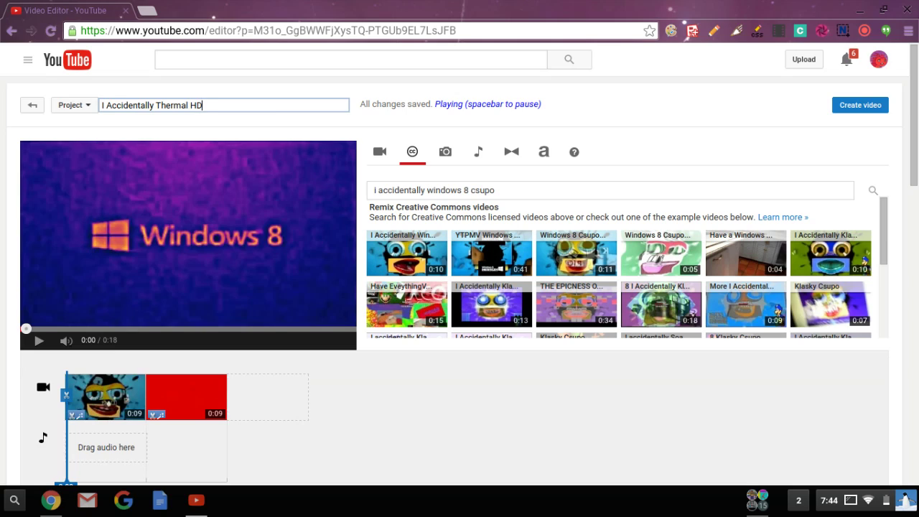
text( ish 22)
Step: Publish the project as a new video and reload its watch page to check processing
click(884, 110)
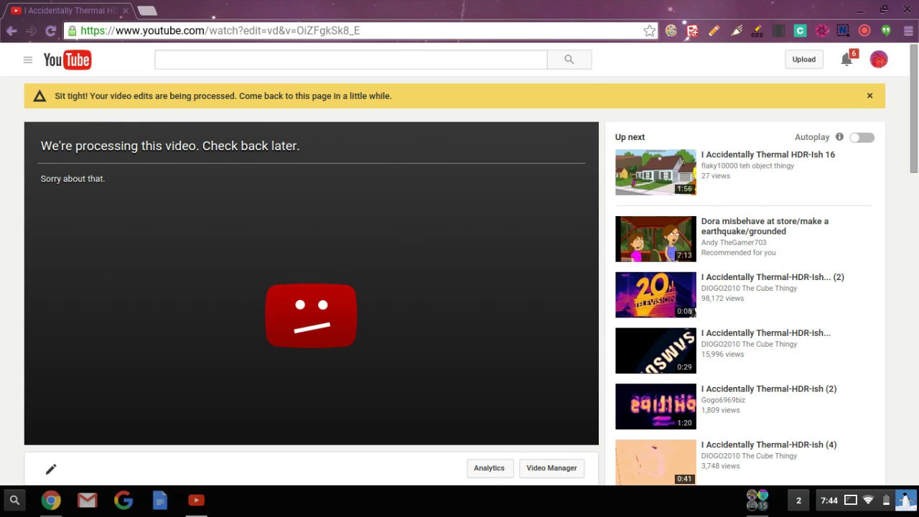
key(ctrl+r)
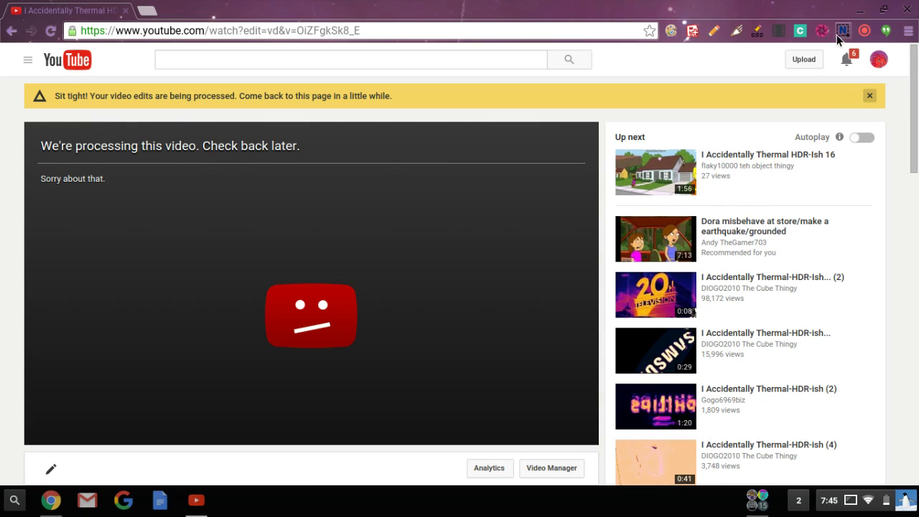
click(866, 31)
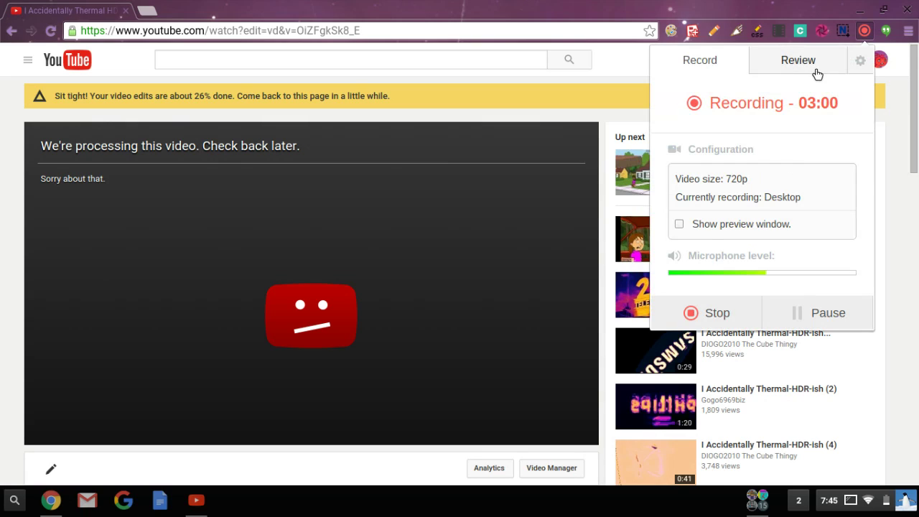